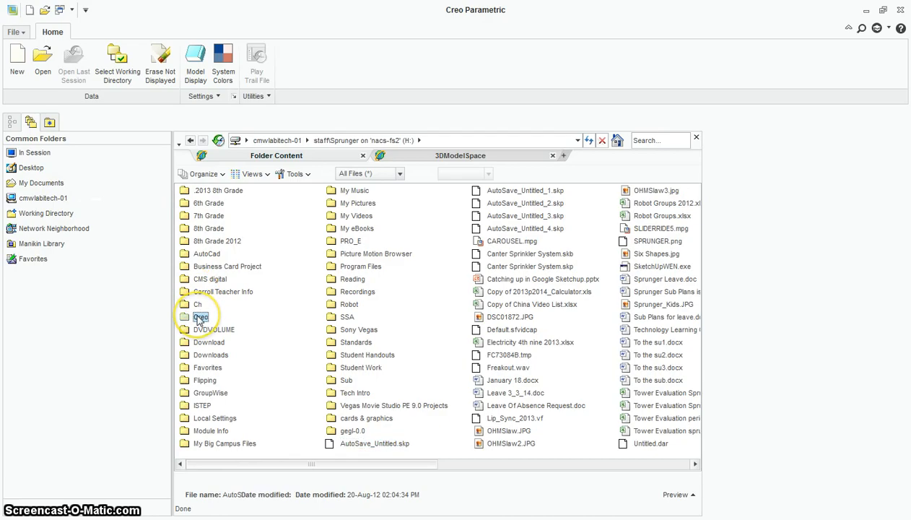
# Open the Creo folder and try to set its Extrudes subfolder as the working directory
pyautogui.doubleClick(201, 317)
pyautogui.rightClick(208, 255)
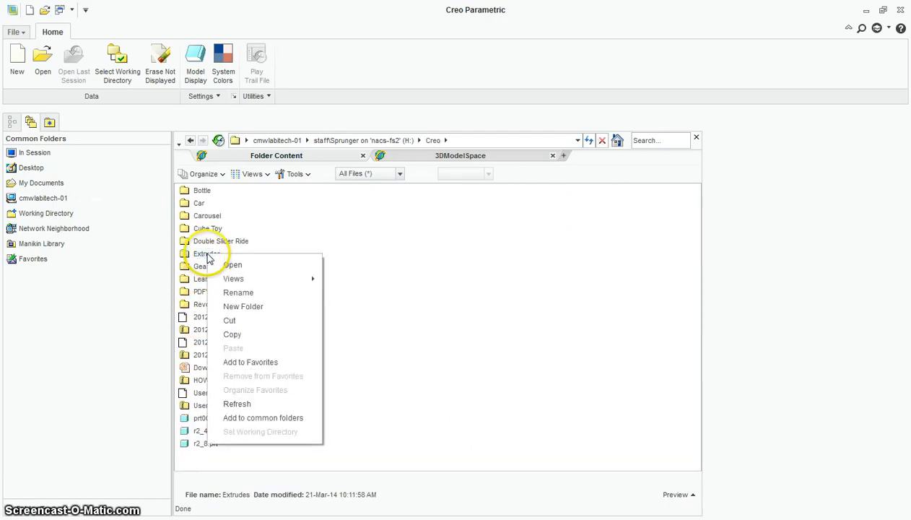
pyautogui.click(245, 436)
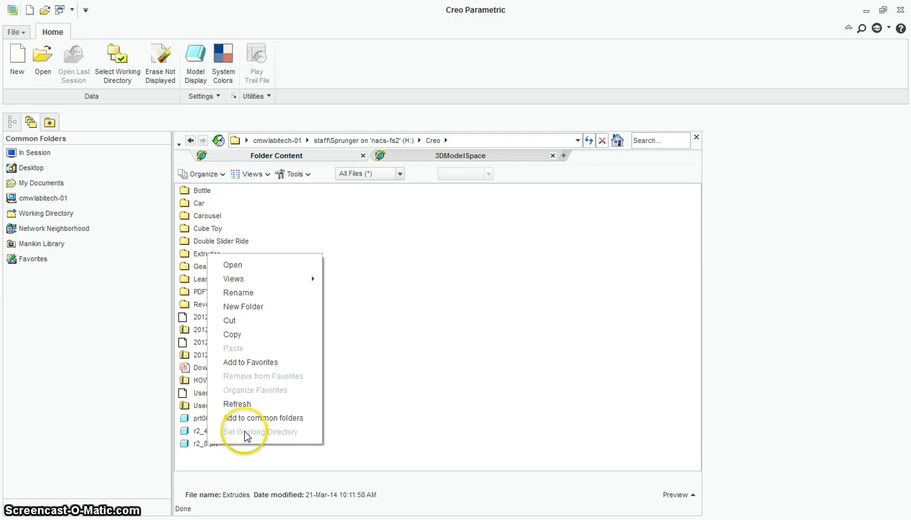
pyautogui.click(377, 347)
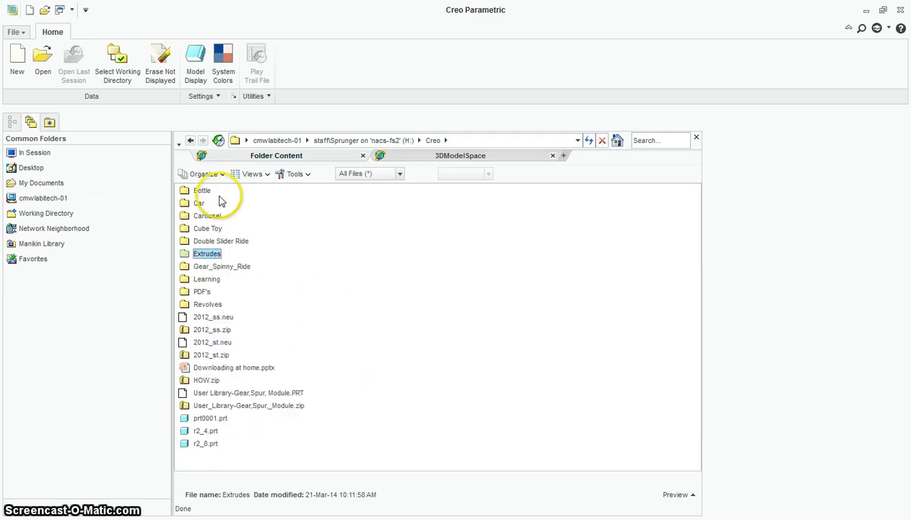
# Create a new solid part named T_test using the default template
pyautogui.click(18, 61)
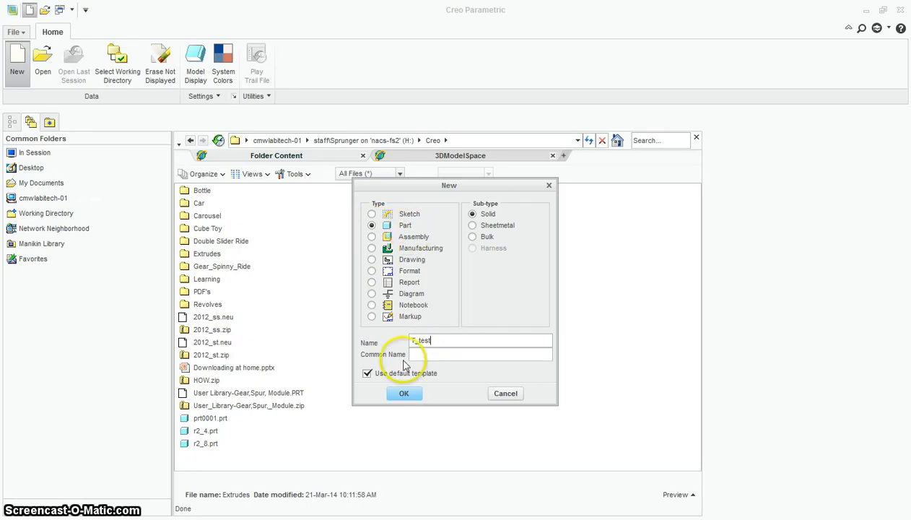
pyautogui.click(404, 394)
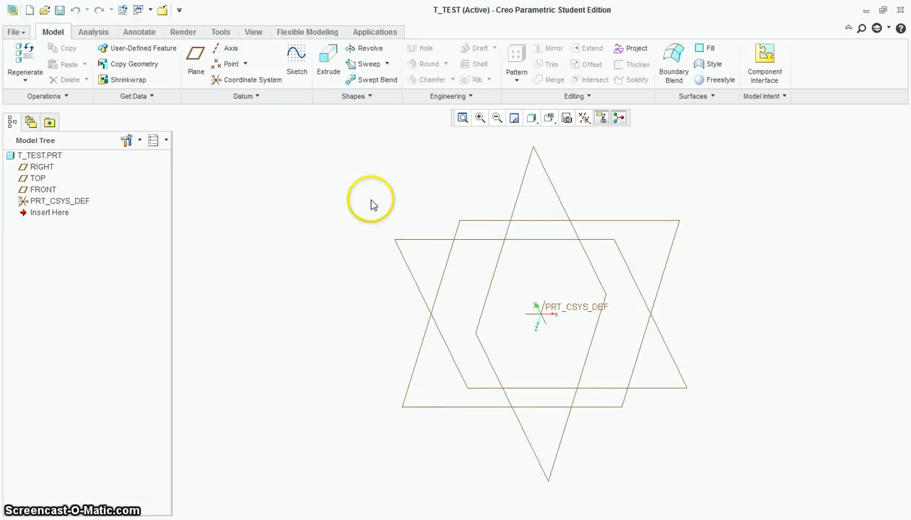
# Start an Extrude with its sketch on the FRONT plane and orient the view parallel to the sketch
pyautogui.click(333, 58)
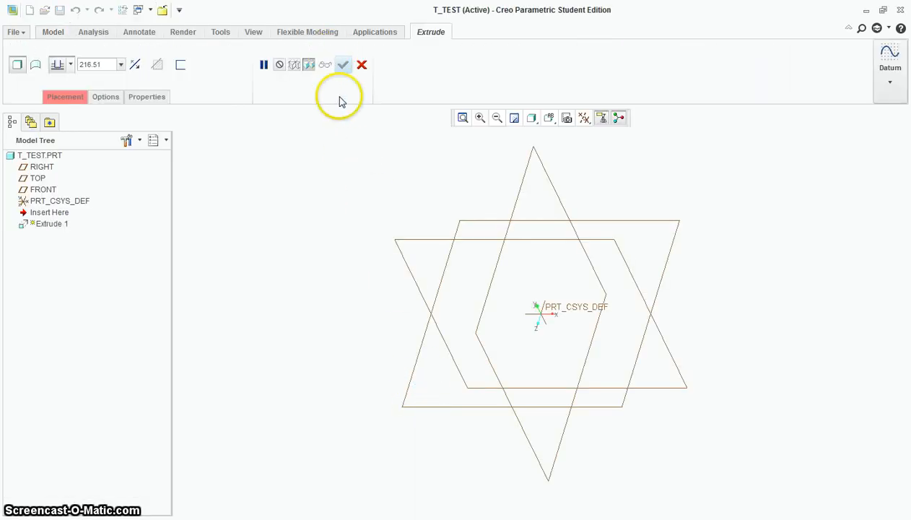
pyautogui.click(409, 245)
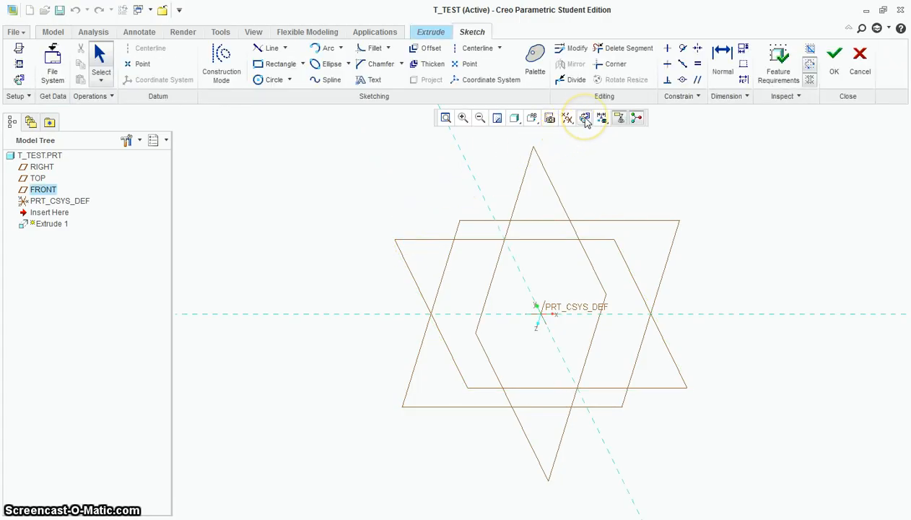
pyautogui.click(584, 118)
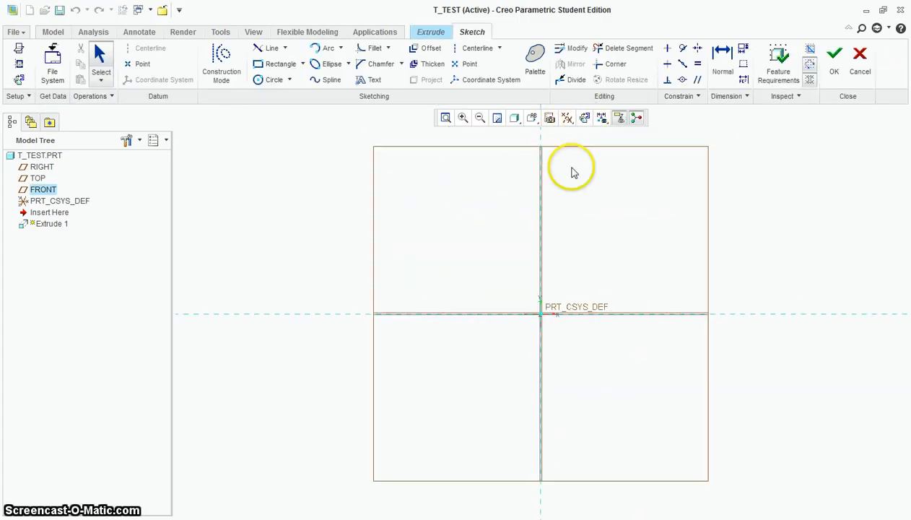
# Sketch a horizontal line about 171 long across the vertical reference, about 61 above the horizontal reference
pyautogui.click(287, 48)
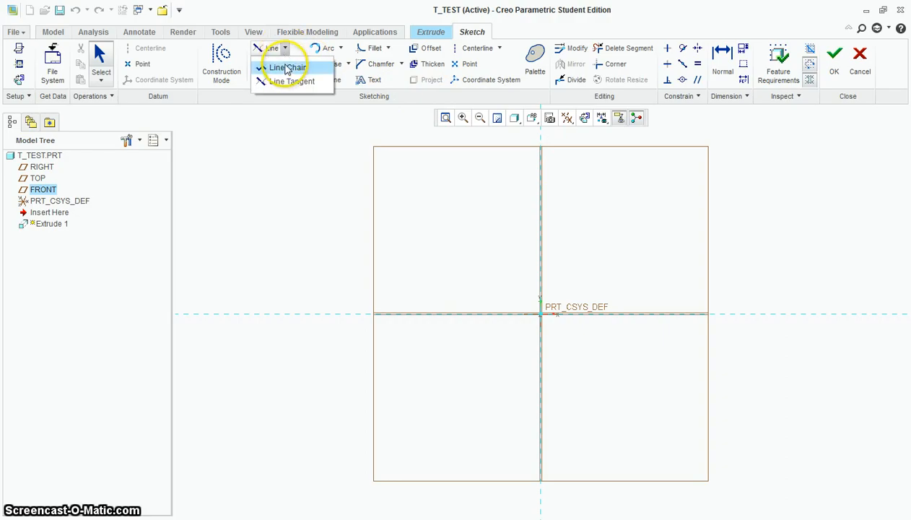
pyautogui.click(288, 68)
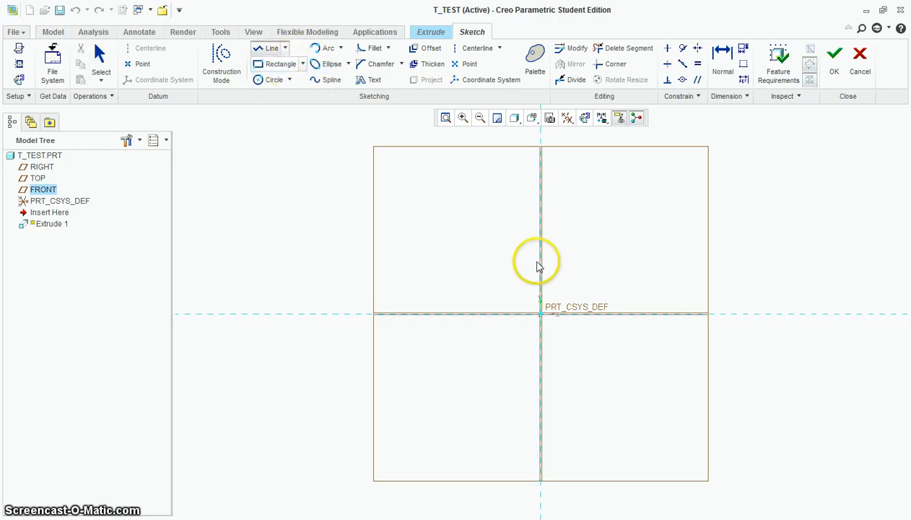
pyautogui.scroll(-1, 600, 306)
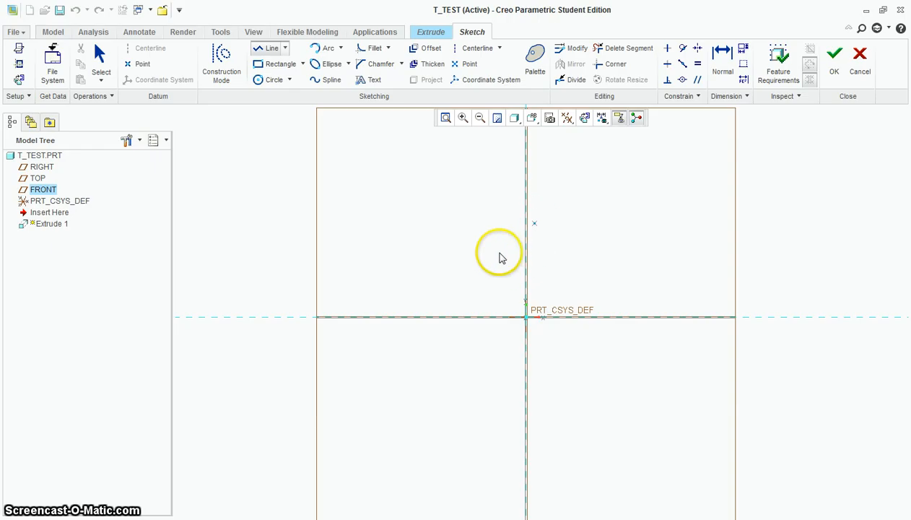
pyautogui.click(459, 267)
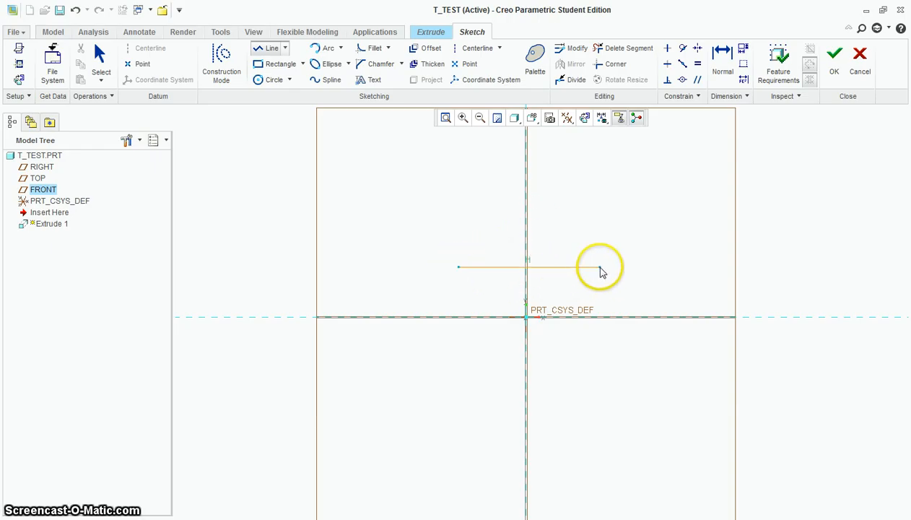
pyautogui.click(600, 267)
pyautogui.middleClick(602, 268)
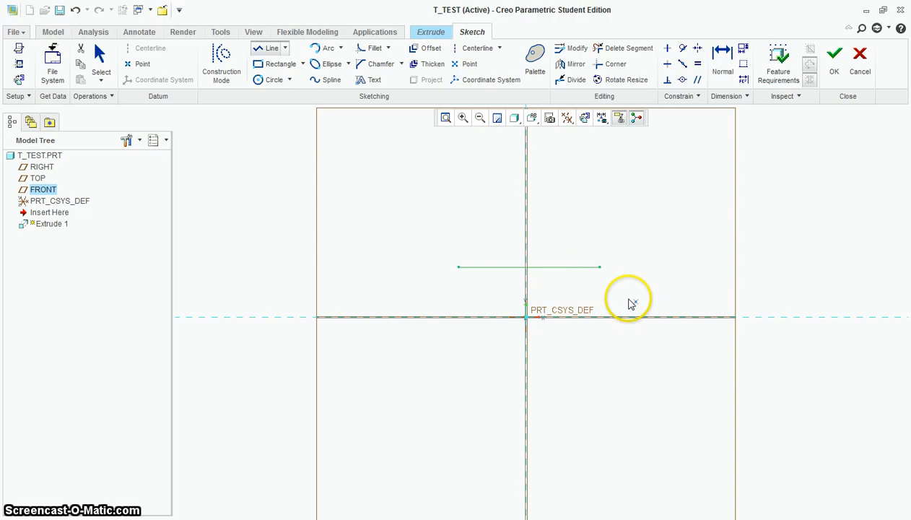
pyautogui.middleClick(621, 301)
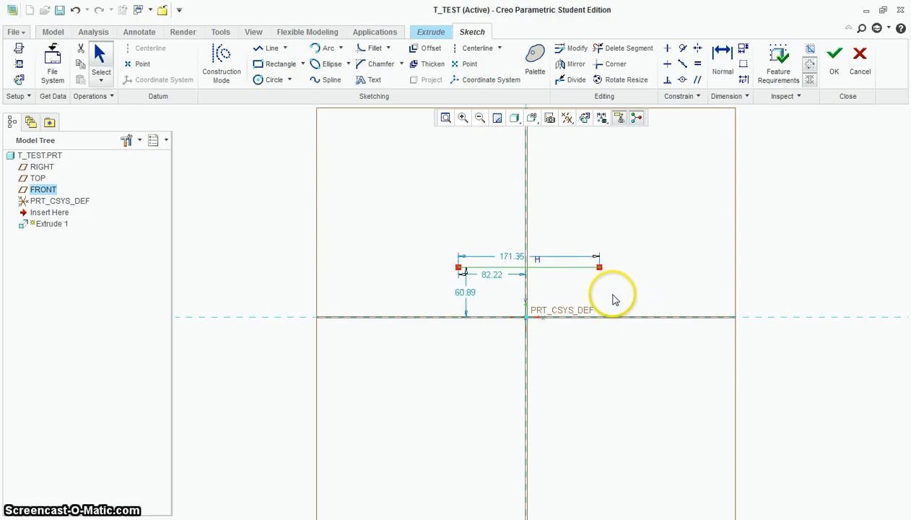
# Set the horizontal line's length to 200
pyautogui.click(517, 265)
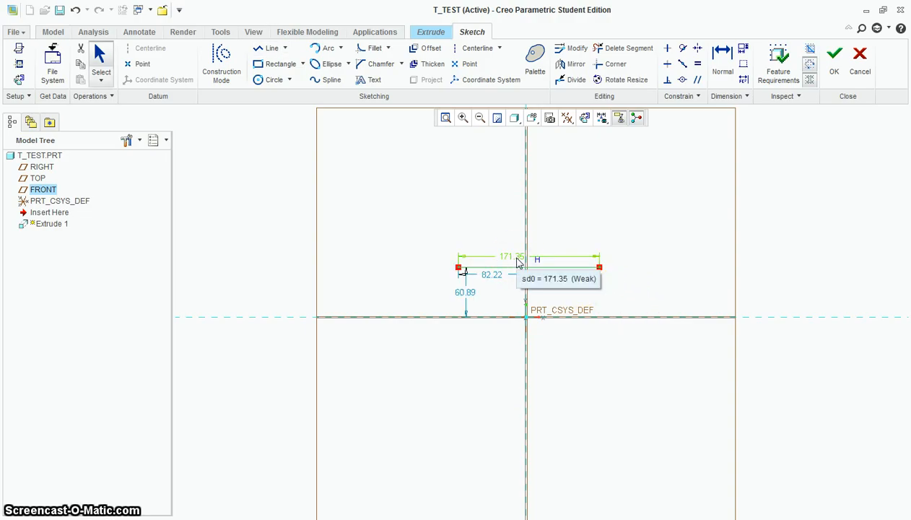
pyautogui.click(514, 258)
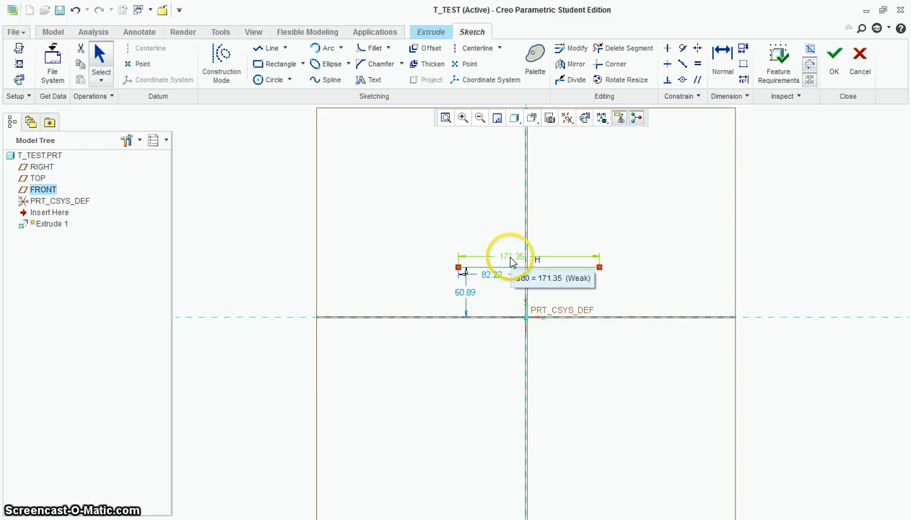
pyautogui.doubleClick(532, 266)
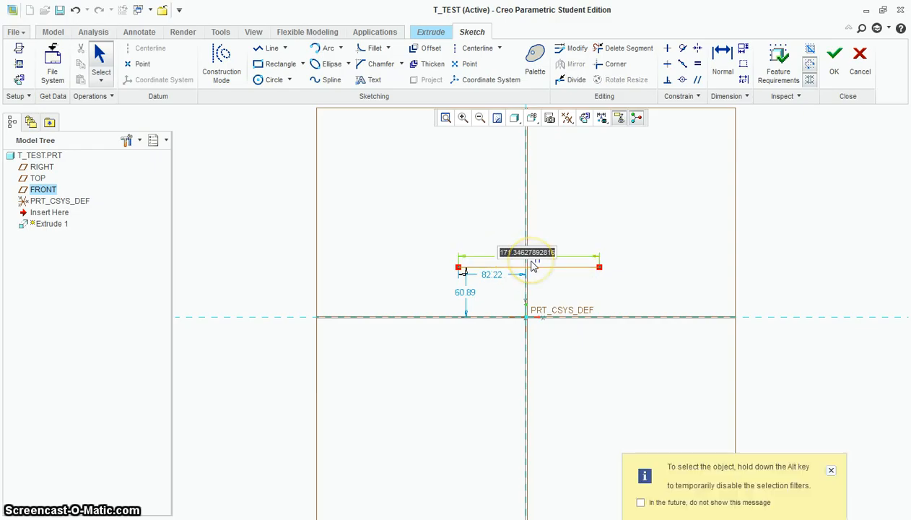
pyautogui.write('200')
pyautogui.press('Return')
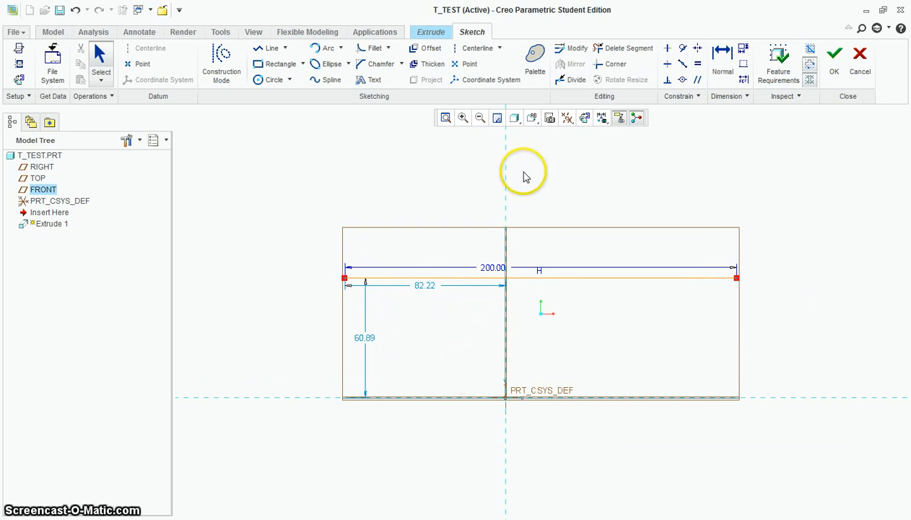
# Set the line's left end 100 from the vertical reference and its height above the horizontal reference to 50
pyautogui.scroll(-1, 524, 177)
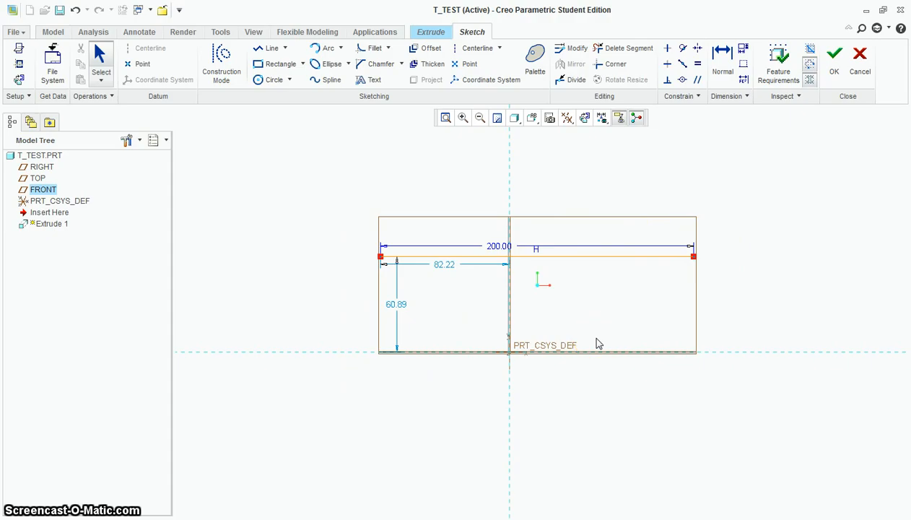
pyautogui.doubleClick(444, 267)
pyautogui.write('100')
pyautogui.press('Return')
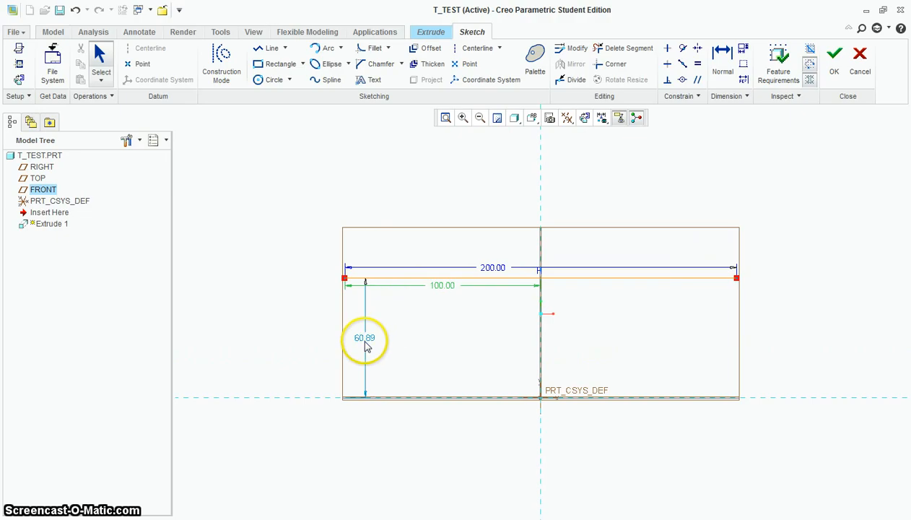
pyautogui.doubleClick(365, 340)
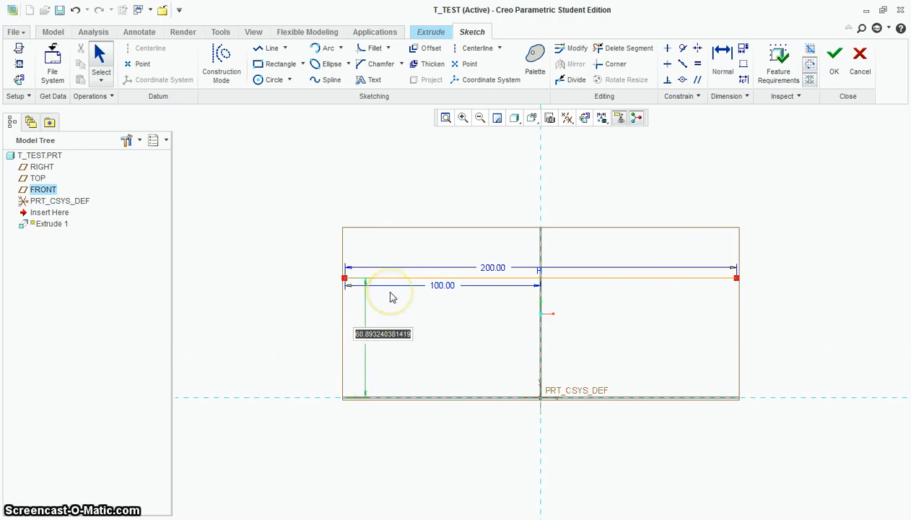
pyautogui.write('5')
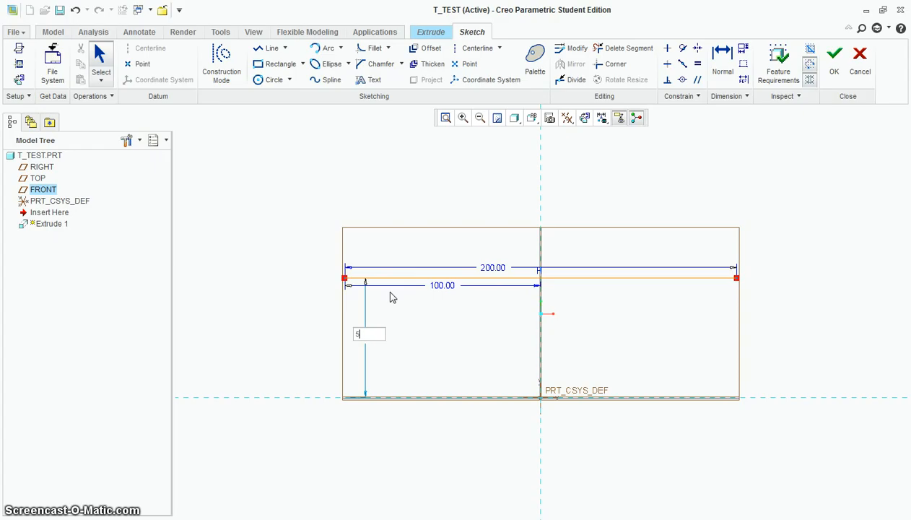
pyautogui.write('0')
pyautogui.click(390, 294)
# Complete a closed T-shaped outline from the line's ends, with equal underside ledges and a stem about 71 wide and 107 long below the horizontal reference
pyautogui.scroll(4, 545, 221)
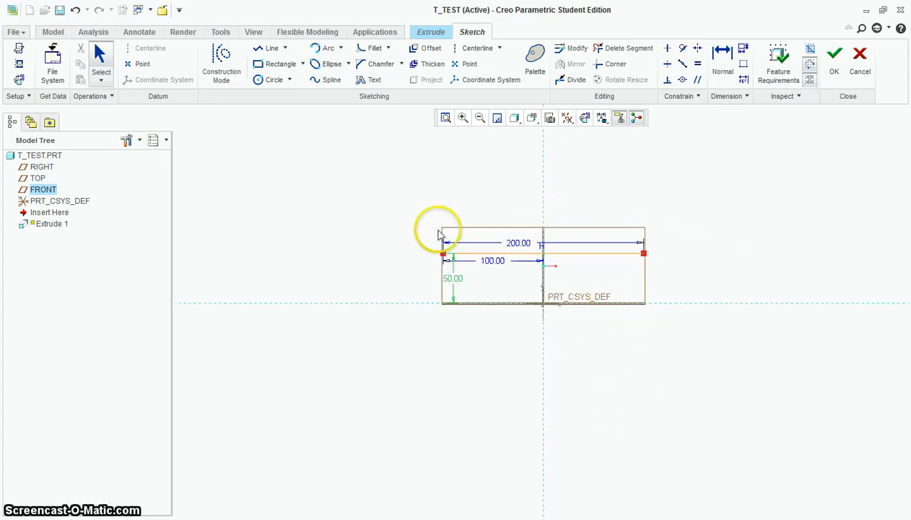
pyautogui.click(269, 49)
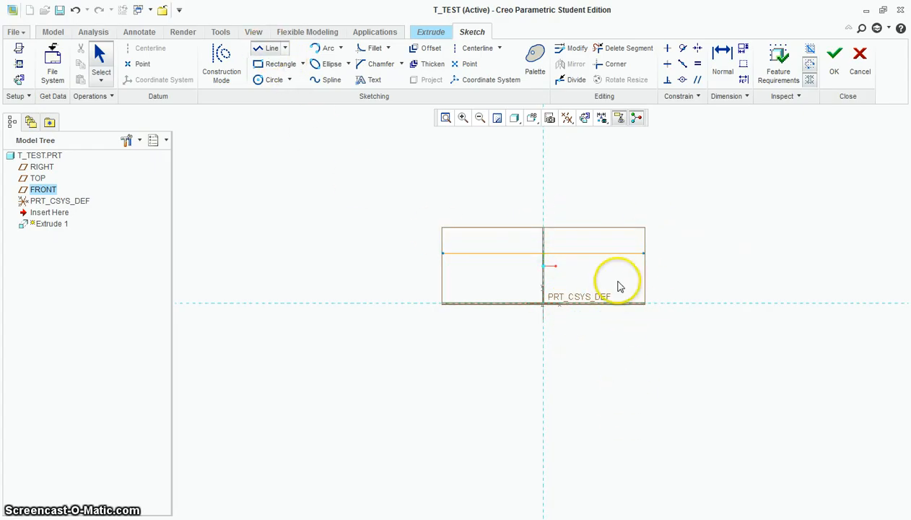
pyautogui.click(645, 254)
pyautogui.click(647, 304)
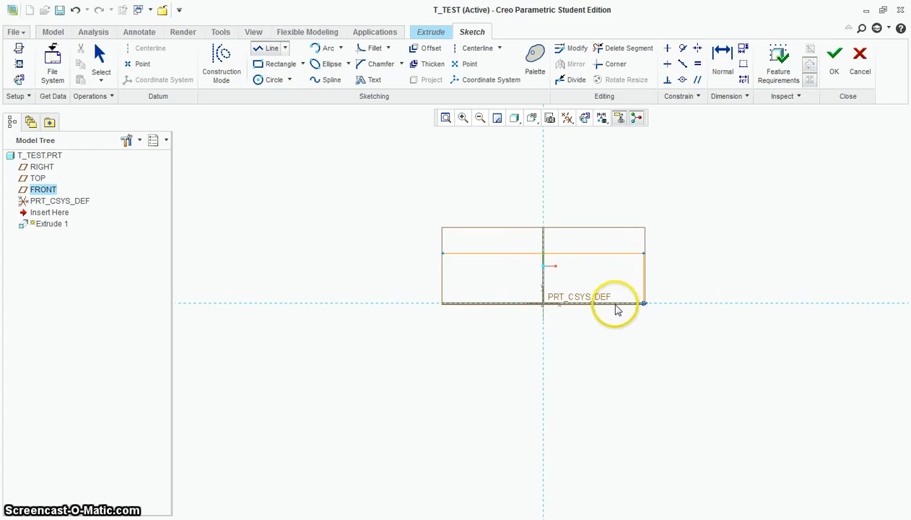
pyautogui.click(578, 303)
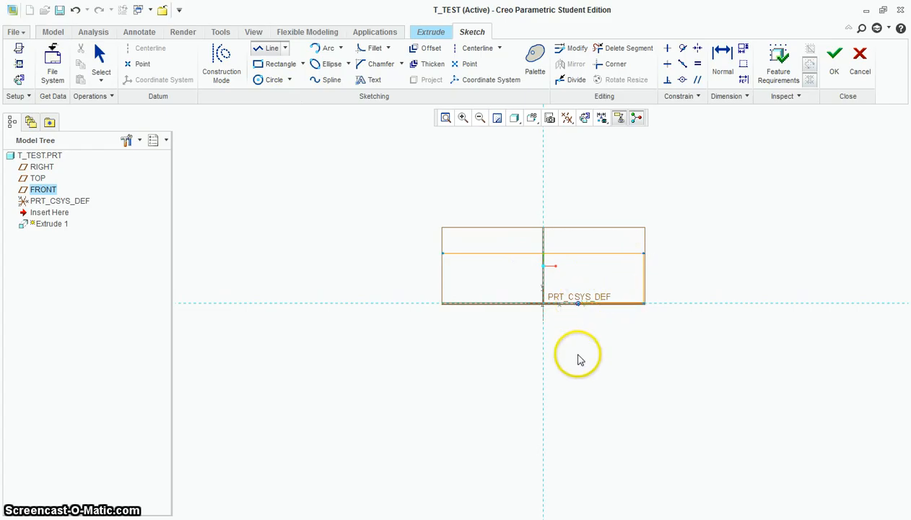
pyautogui.click(578, 410)
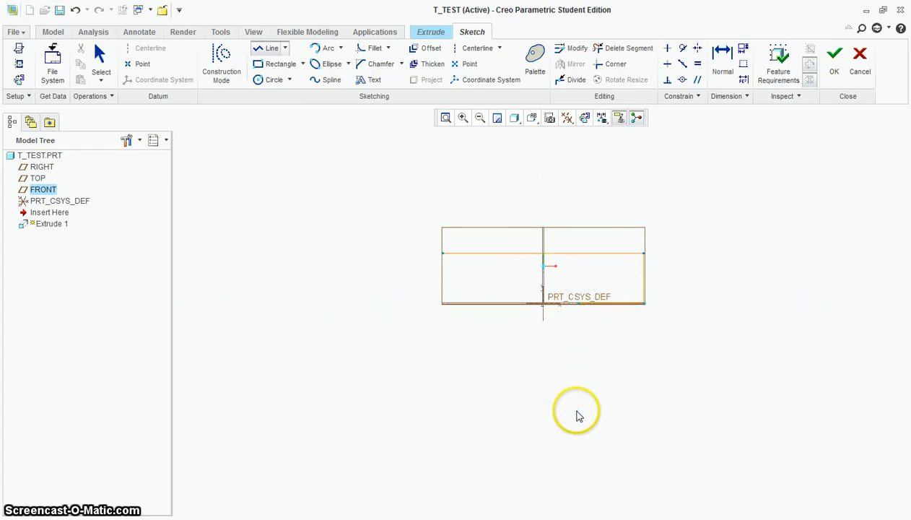
pyautogui.click(507, 410)
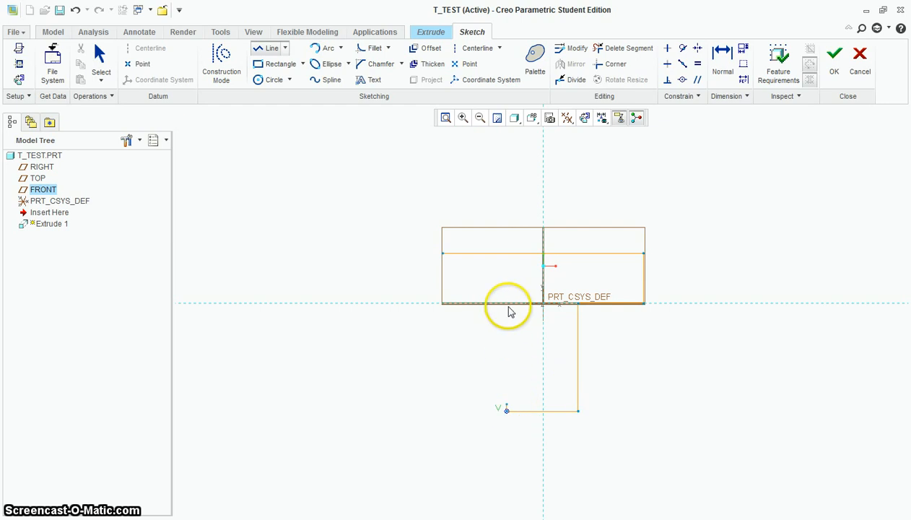
pyautogui.click(508, 304)
pyautogui.click(442, 304)
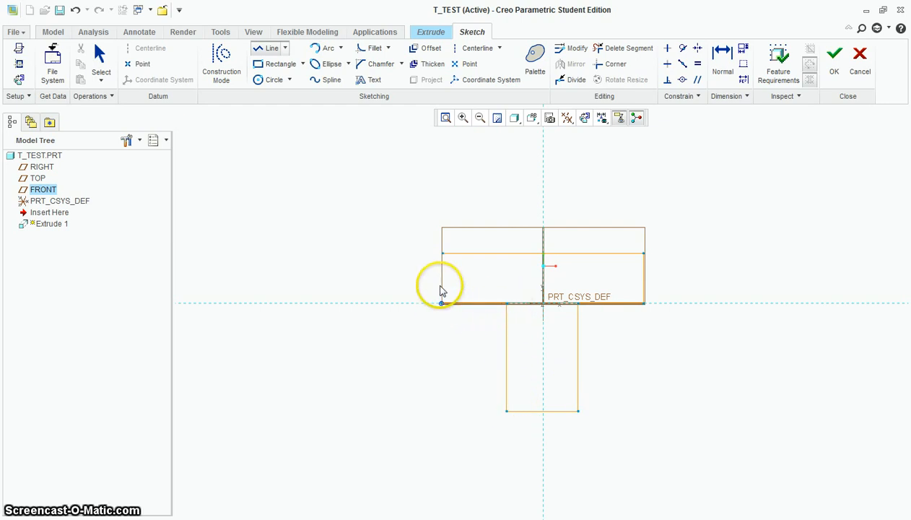
pyautogui.click(443, 253)
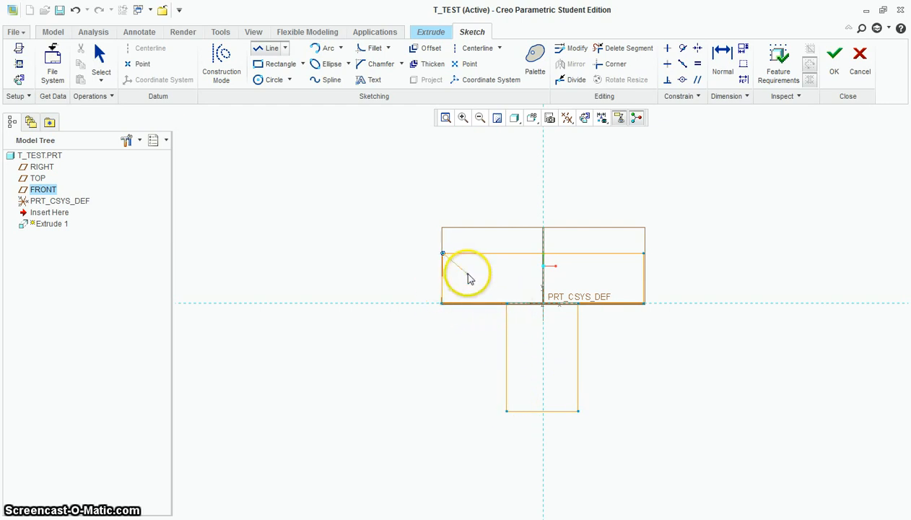
pyautogui.middleClick(505, 296)
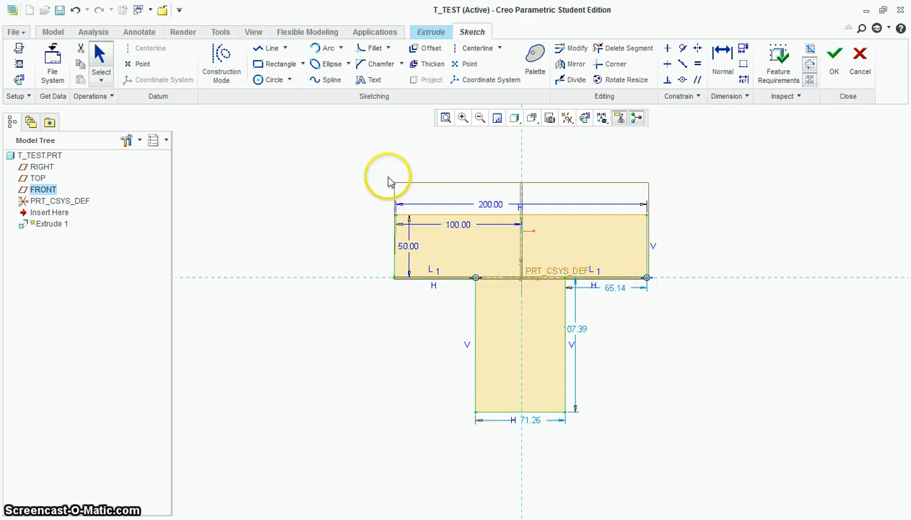
pyautogui.click(101, 55)
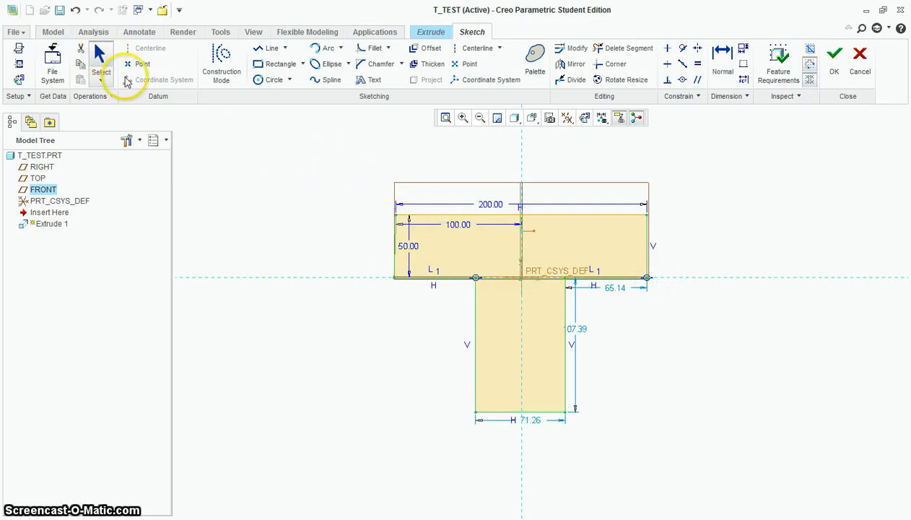
pyautogui.click(431, 306)
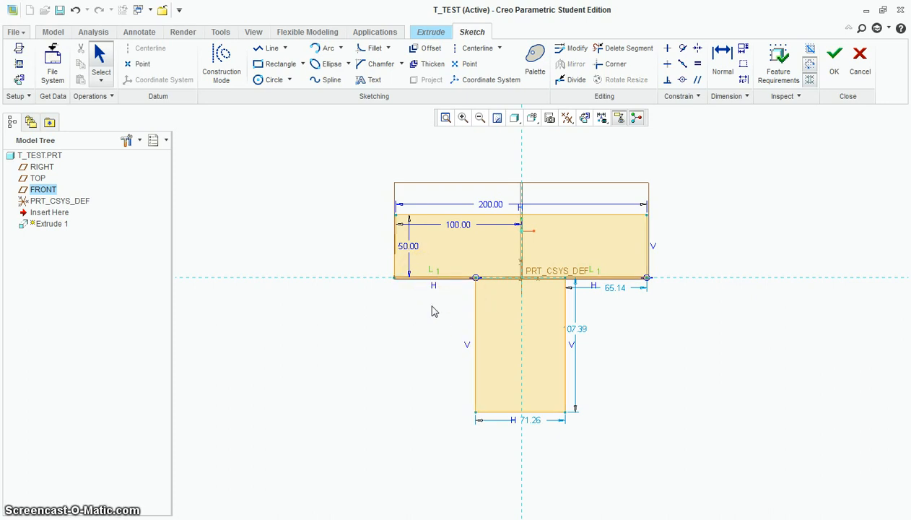
pyautogui.click(444, 274)
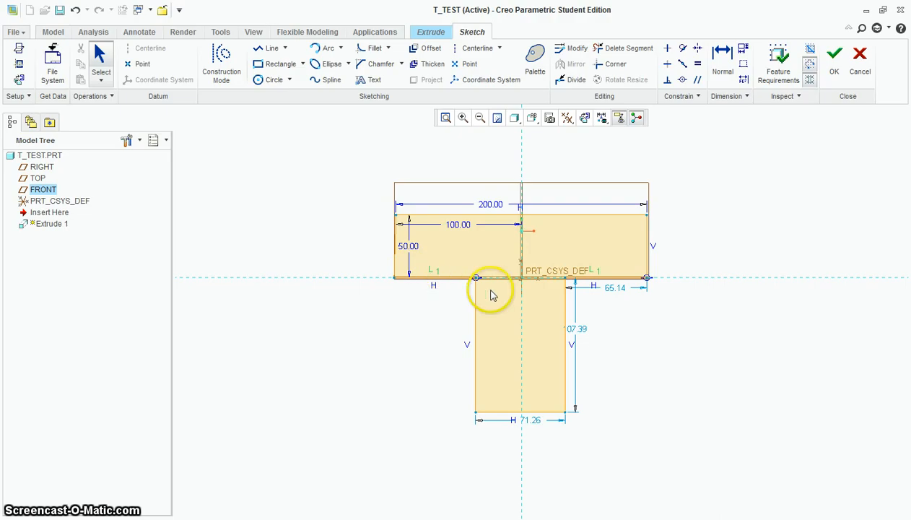
# Set the T profile's stem length to 100 and its stem width to 50
pyautogui.doubleClick(582, 331)
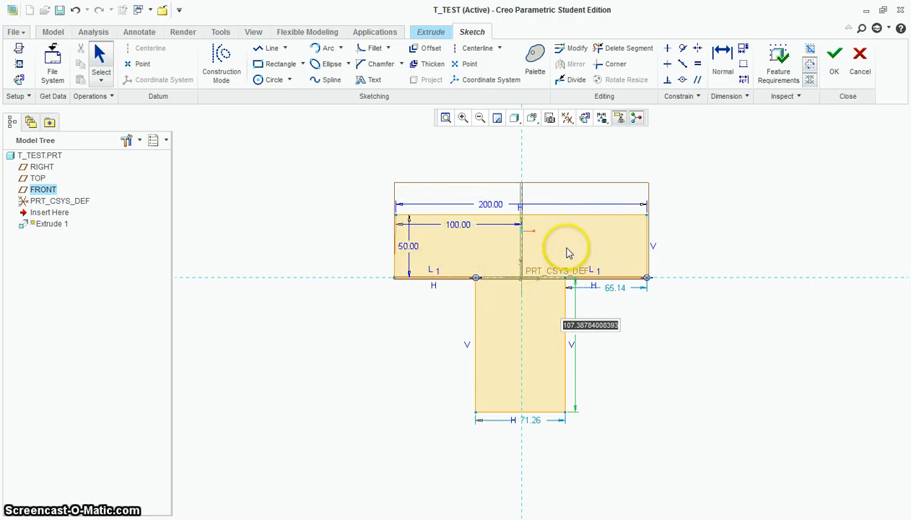
pyautogui.write('100')
pyautogui.press('Return')
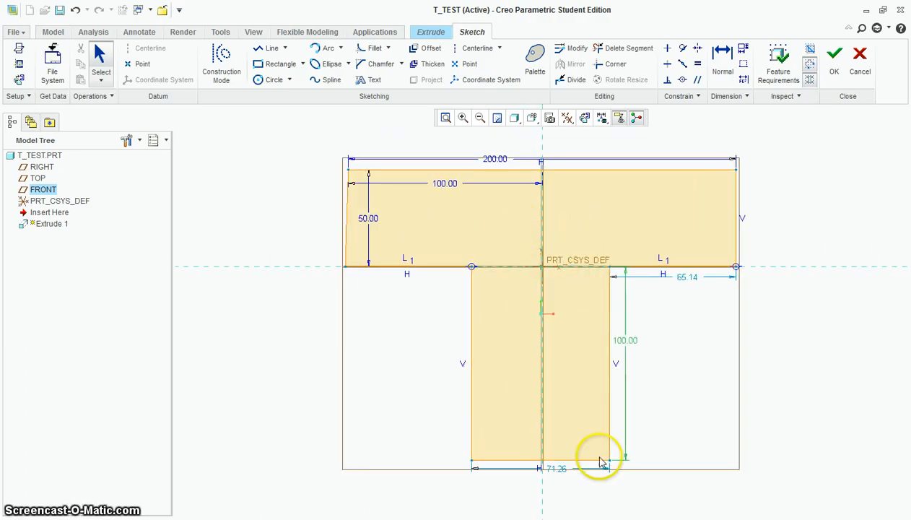
pyautogui.doubleClick(560, 470)
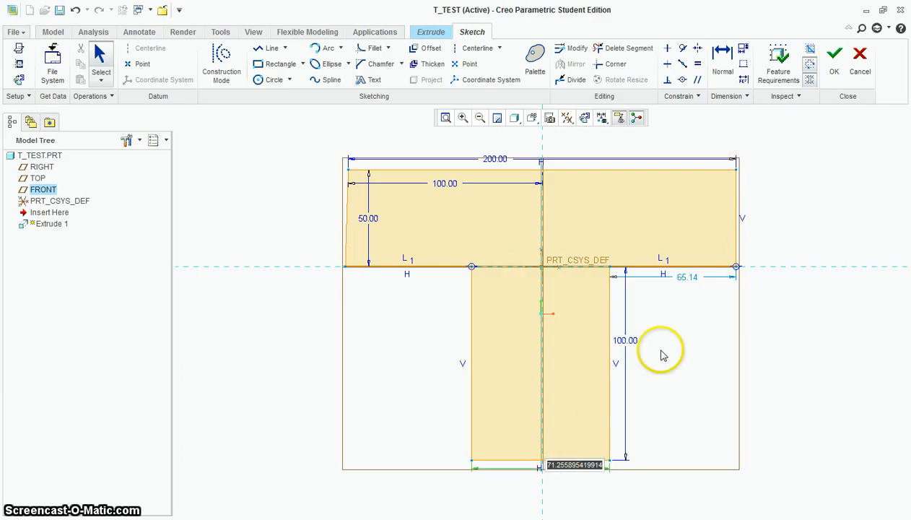
pyautogui.write('50')
pyautogui.press('Return')
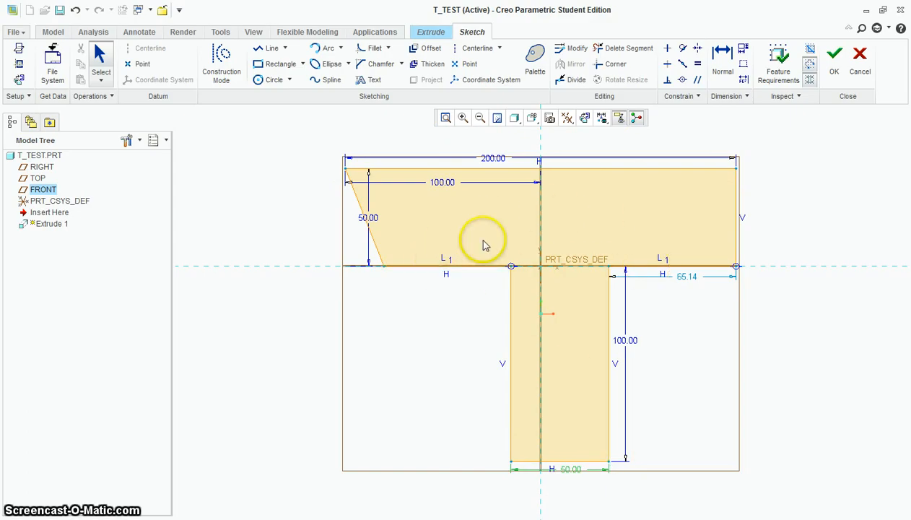
# Set the length of the right underside ledge of the T to 75 and finish the sketch
pyautogui.doubleClick(688, 282)
pyautogui.write('75')
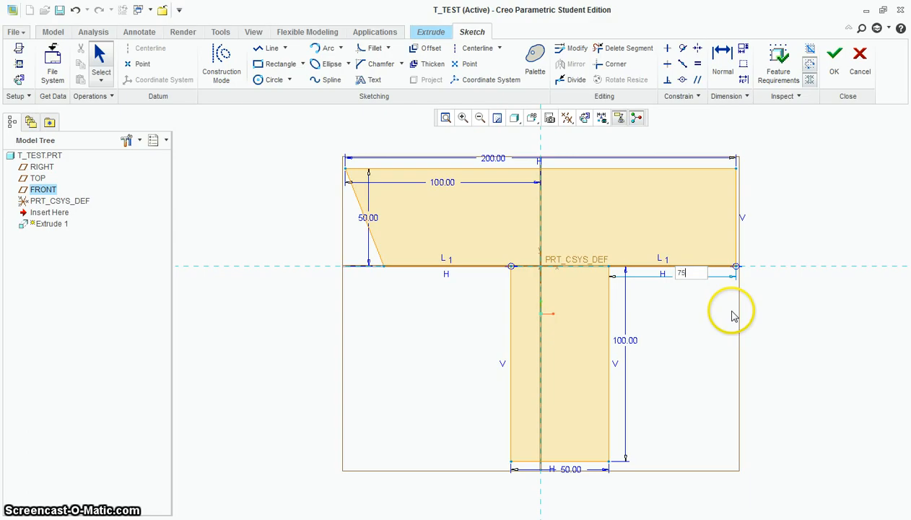
pyautogui.press('Return')
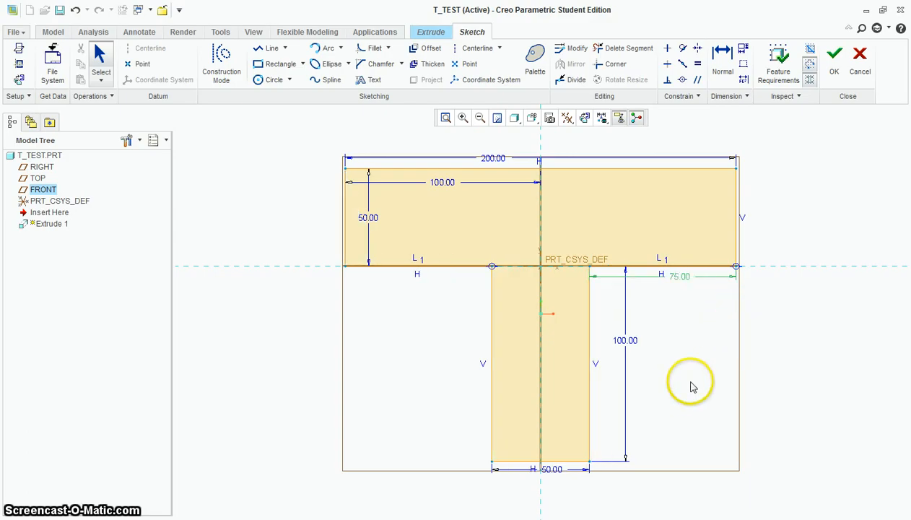
pyautogui.scroll(-1, 674, 375)
pyautogui.click(838, 56)
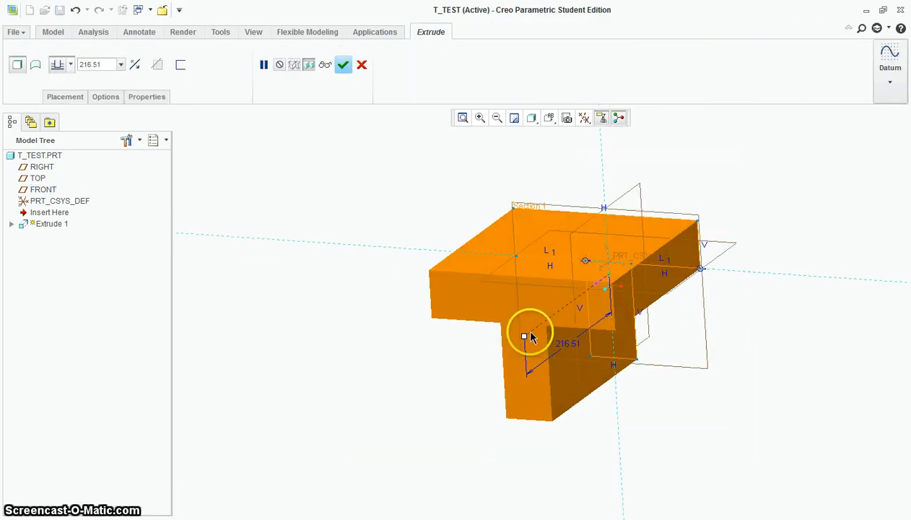
# Set the extrusion depth of the T profile to 50 and complete the Extrude feature
pyautogui.moveTo(545, 329); pyautogui.dragTo(577, 310)
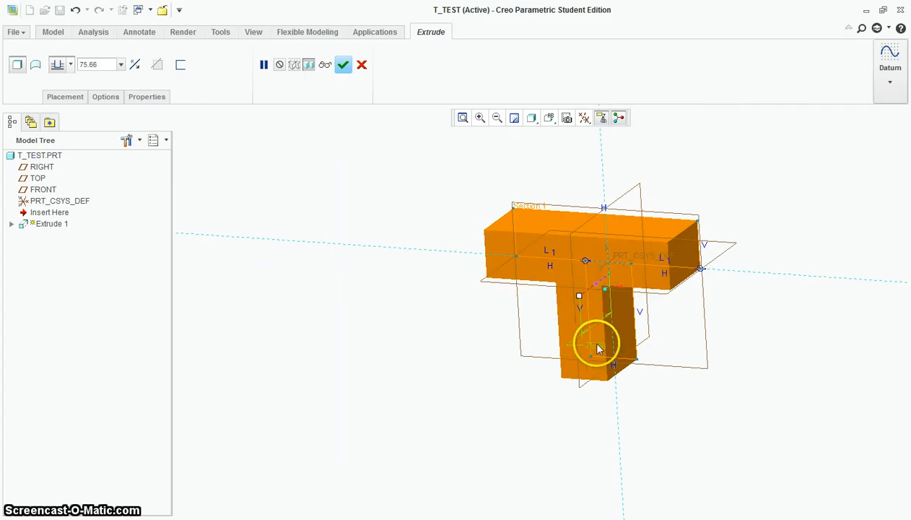
pyautogui.doubleClick(595, 343)
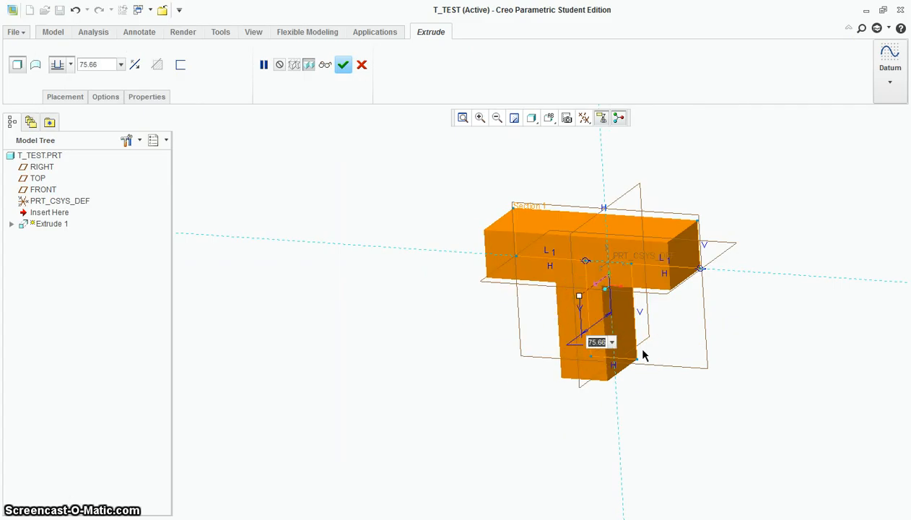
pyautogui.press('Return')
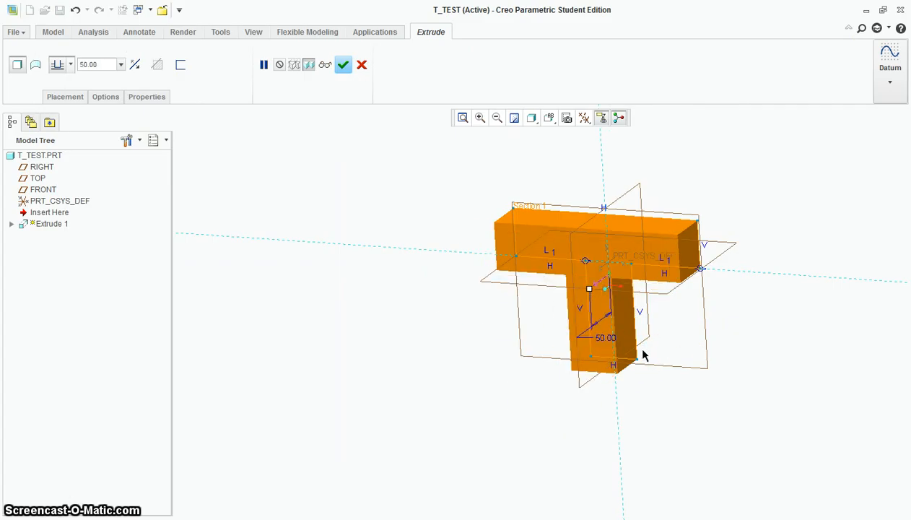
pyautogui.click(344, 66)
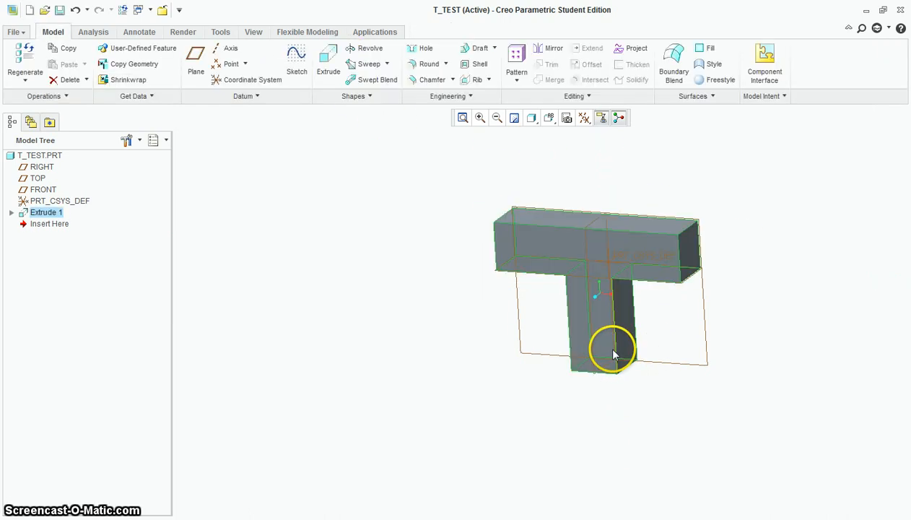
# Save the T_TEST part in the Extrudes folder
pyautogui.click(14, 34)
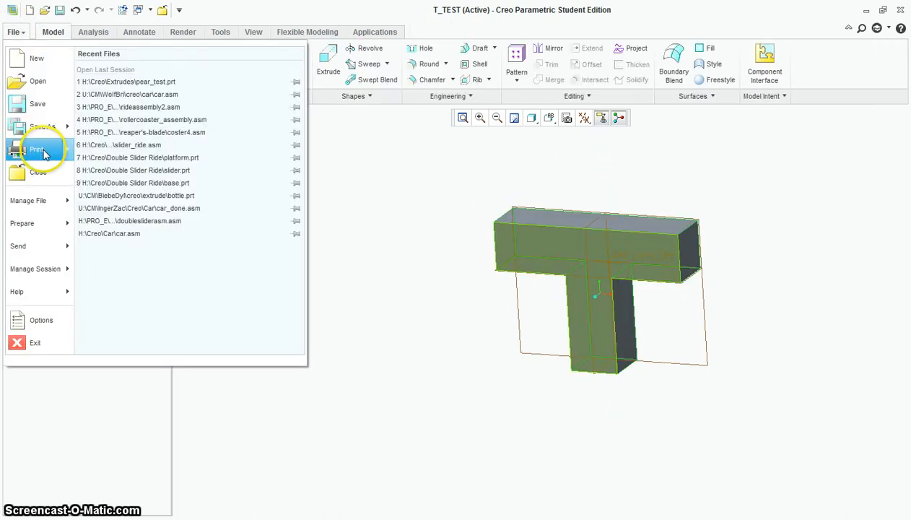
pyautogui.click(36, 82)
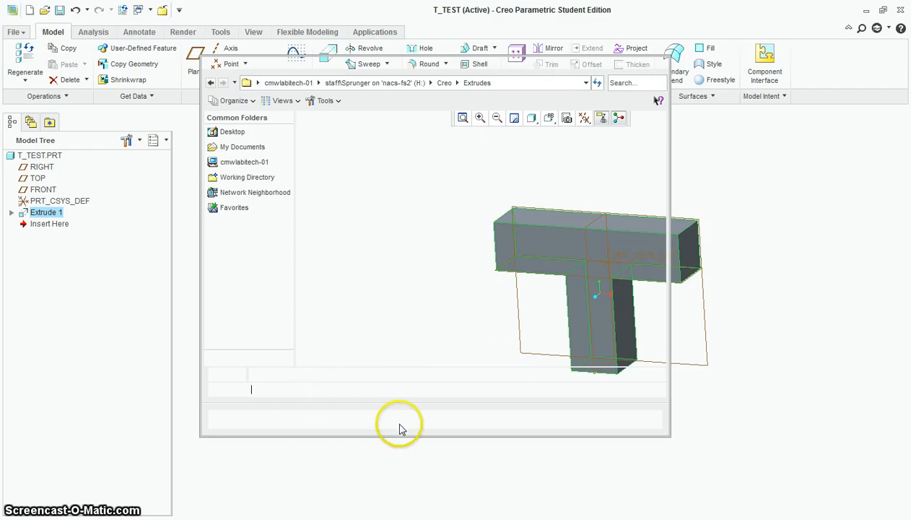
pyautogui.press('Return')
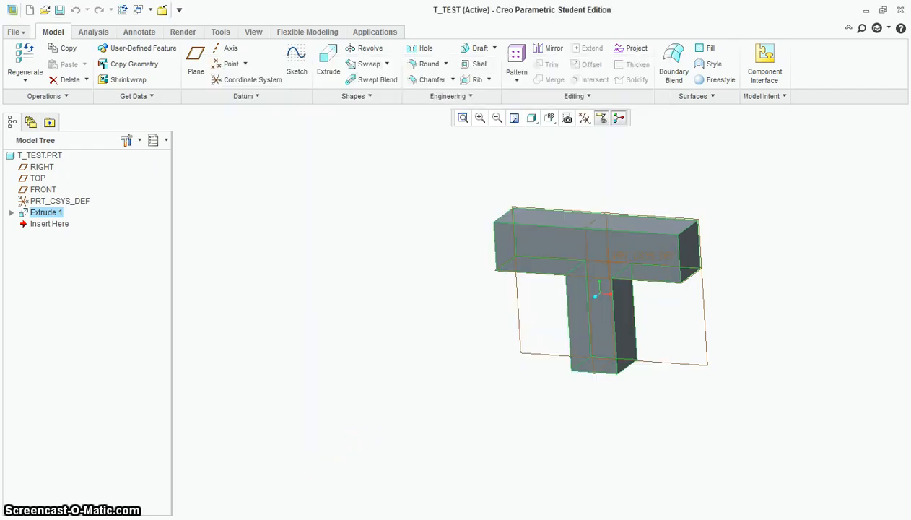